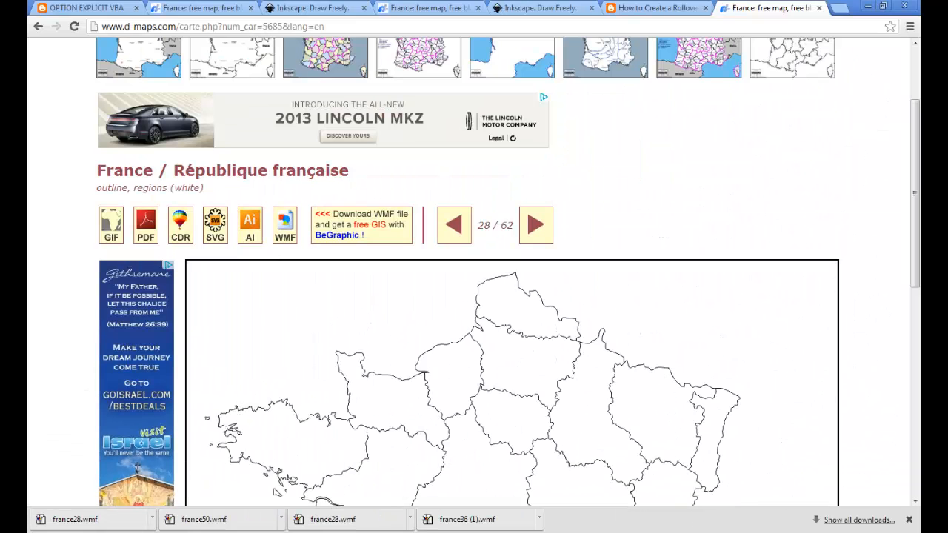
Switch to the France_Dynamic workbook, open its linked Inkscape download page in the browser, and dismiss the downloads bar.
mouse_move(275, 532)
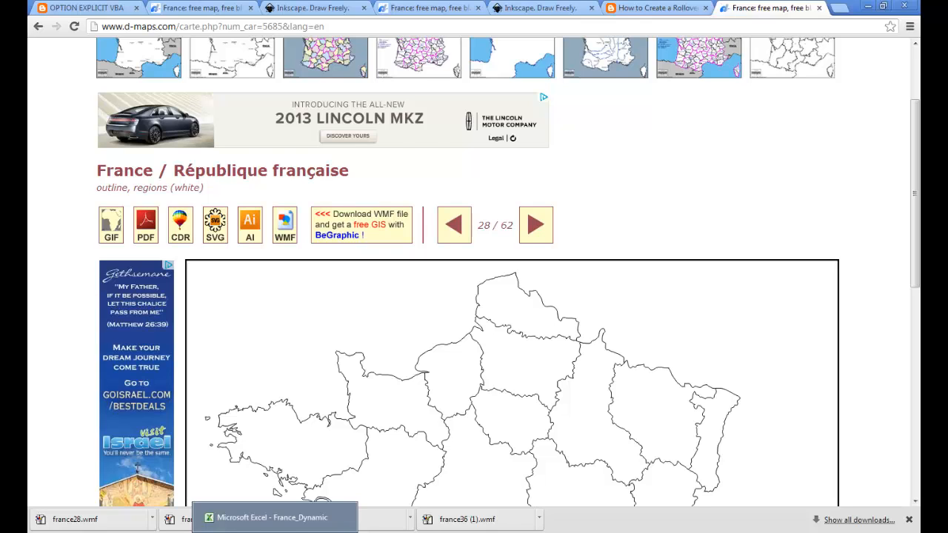
left_click(274, 524)
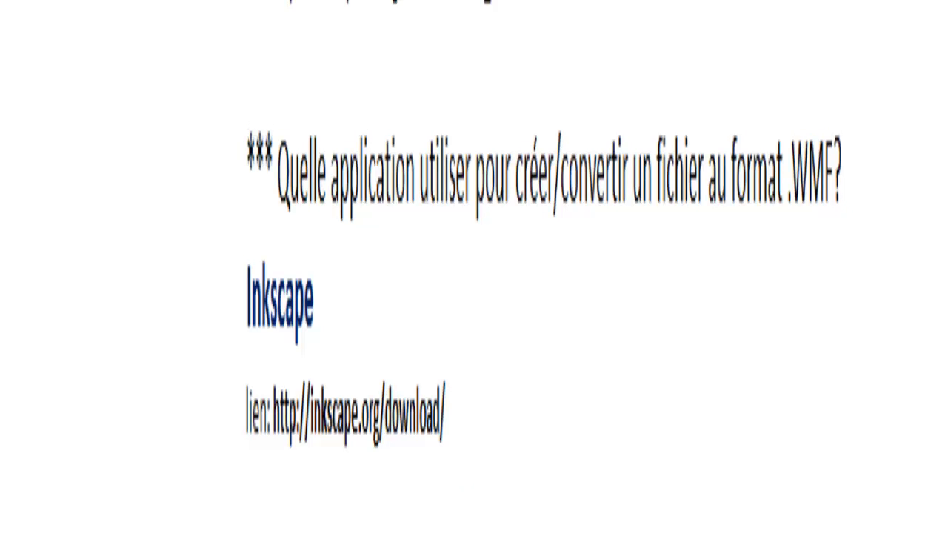
left_click(256, 300)
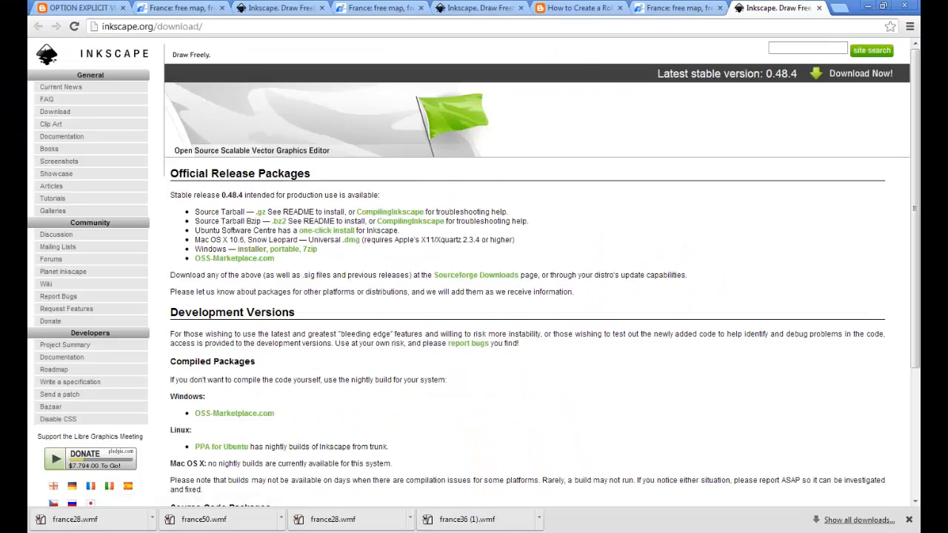
left_click(209, 26)
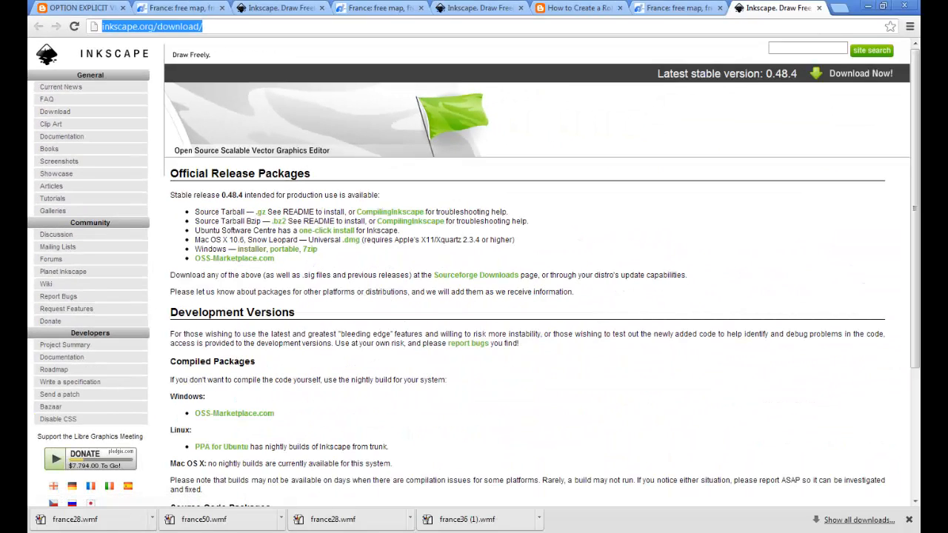
left_click(909, 520)
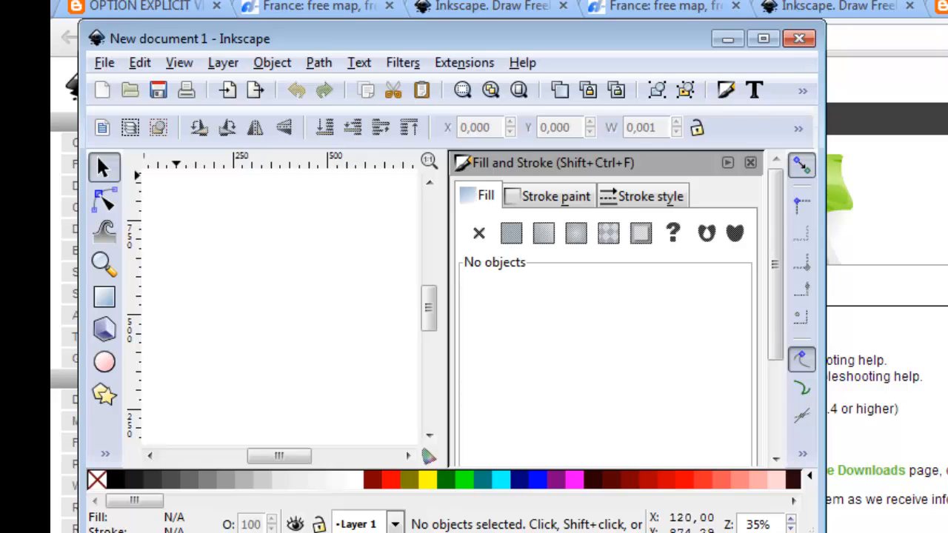
In Inkscape, view the dialog for opening an existing document and close it without choosing a file.
left_click(103, 62)
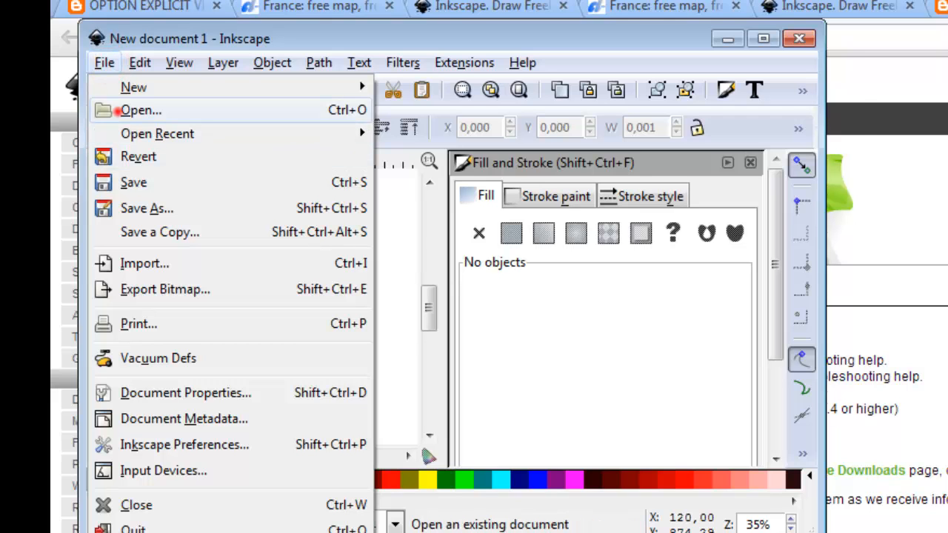
left_click(112, 110)
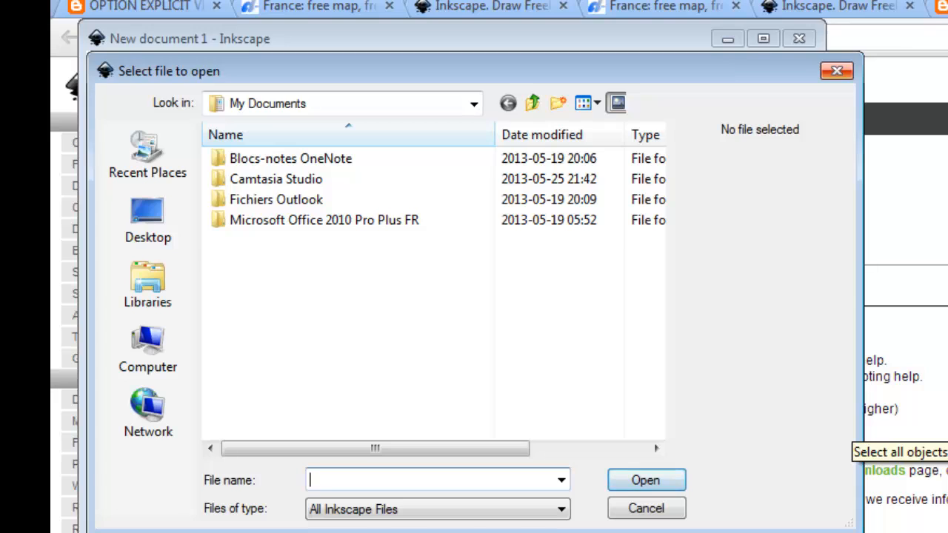
left_click(842, 72)
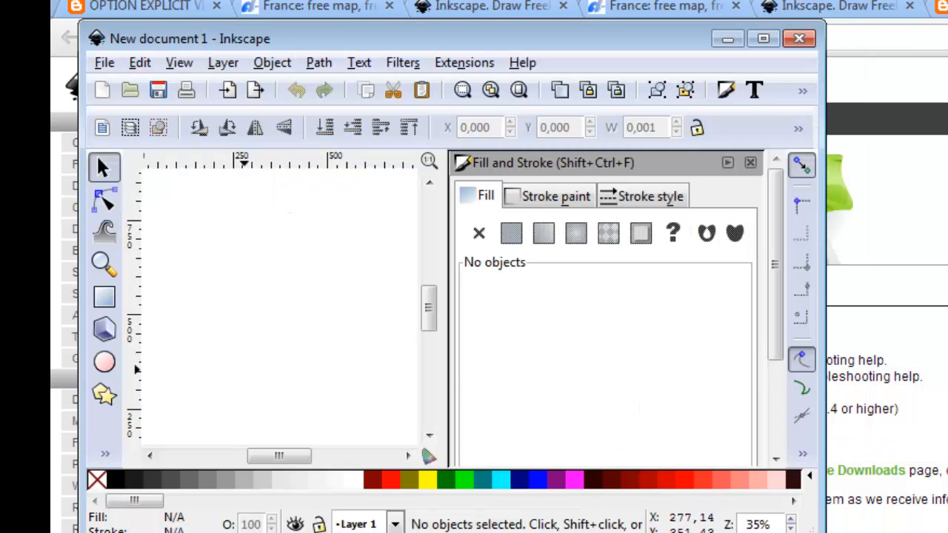
Try saving the Inkscape document under a new name as Windows Metafile (*.wmf), and close the dialog without saving.
left_click(104, 62)
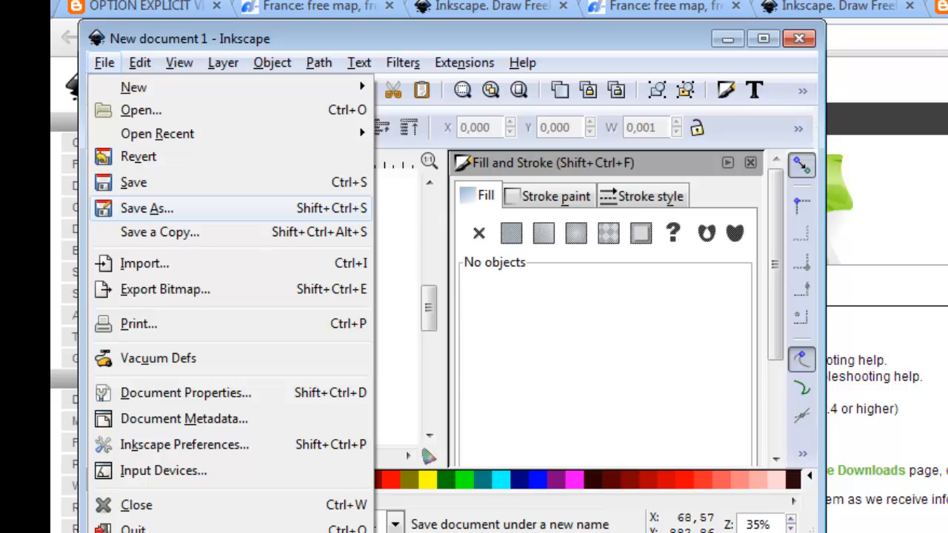
left_click(146, 209)
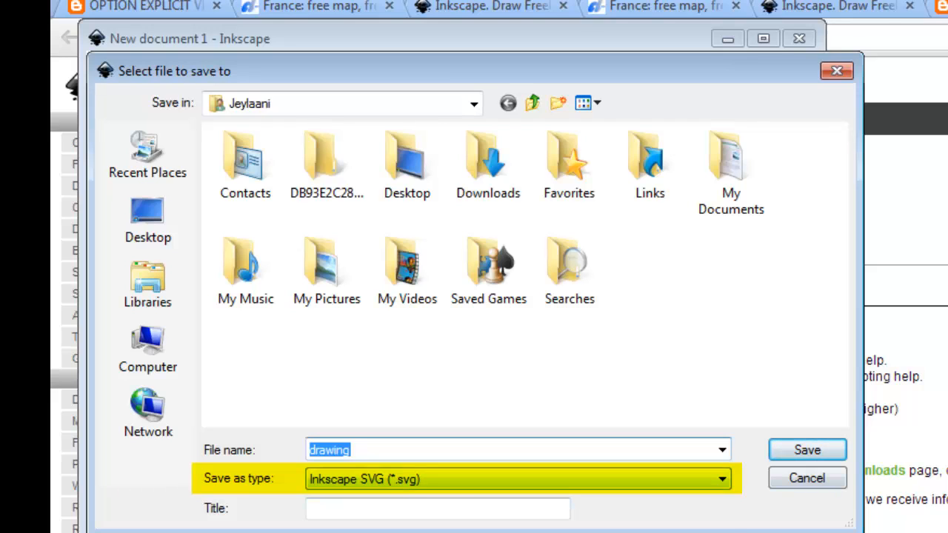
left_click(721, 480)
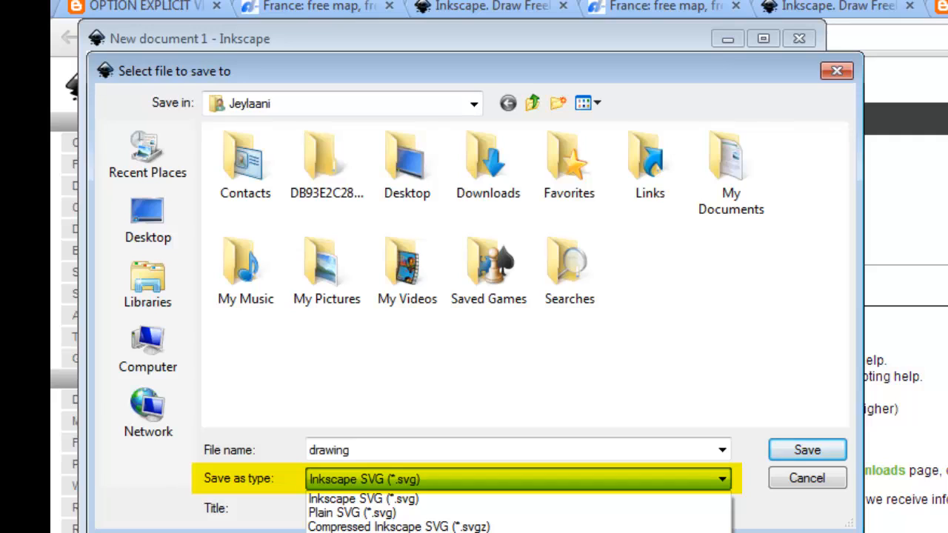
left_click(370, 532)
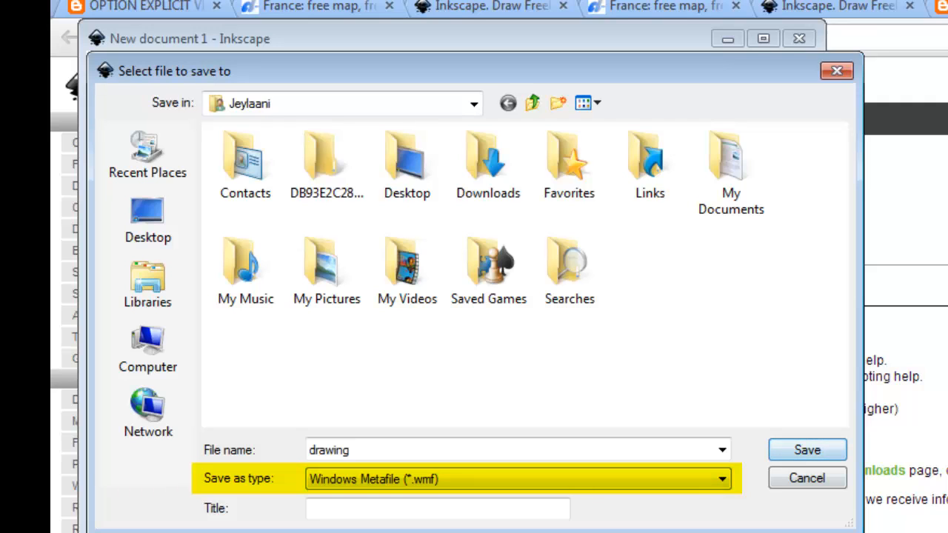
left_click(837, 71)
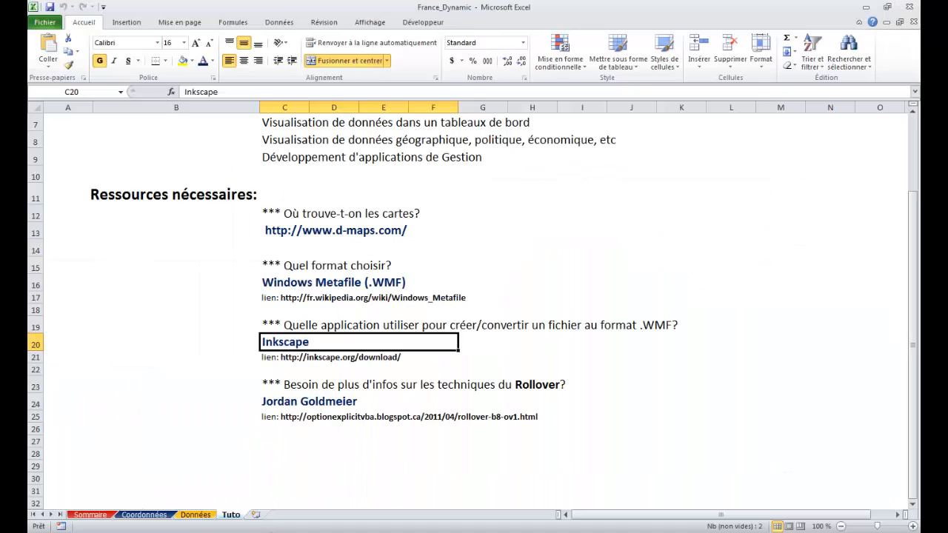
In the Excel workbook, select the Rollover question on the Tuto sheet and examine the Sommaire sheet's region map and sales chart.
left_click(341, 455)
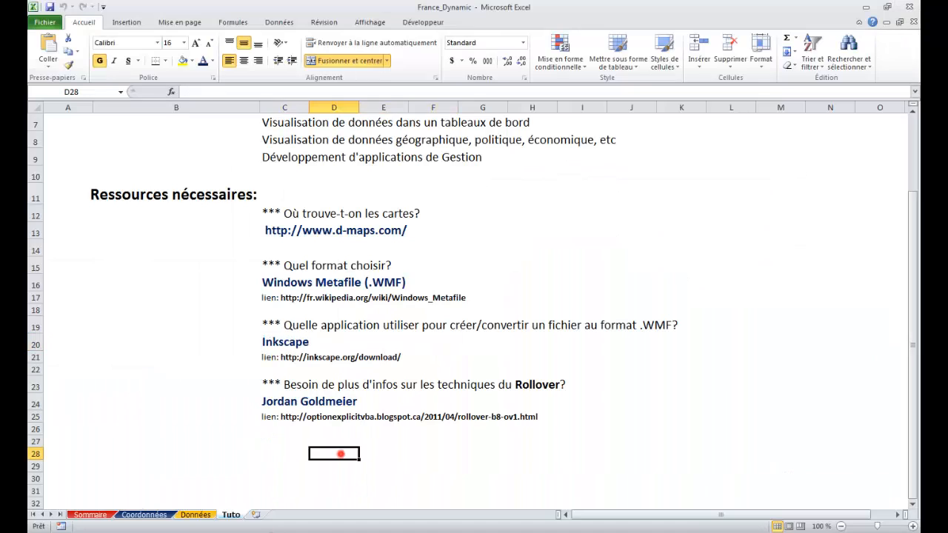
left_click(271, 383)
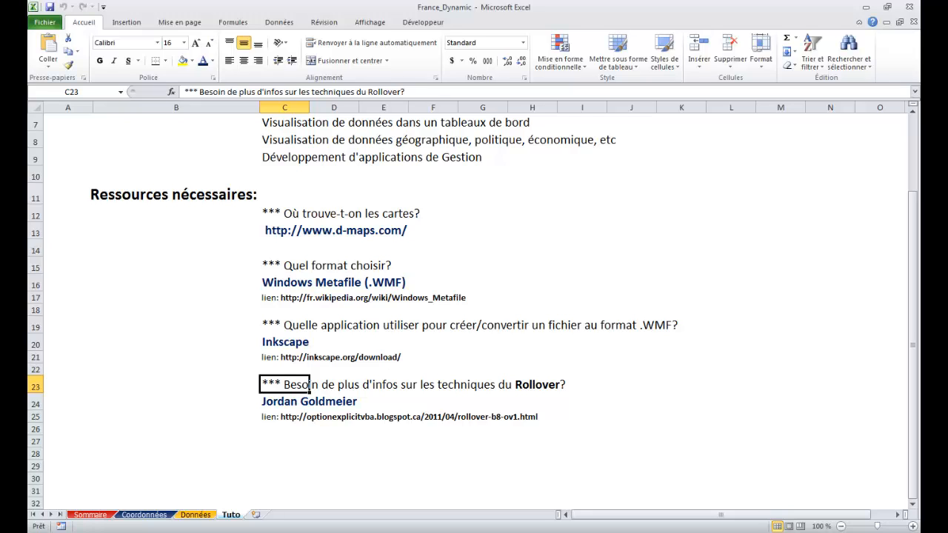
left_click(91, 514)
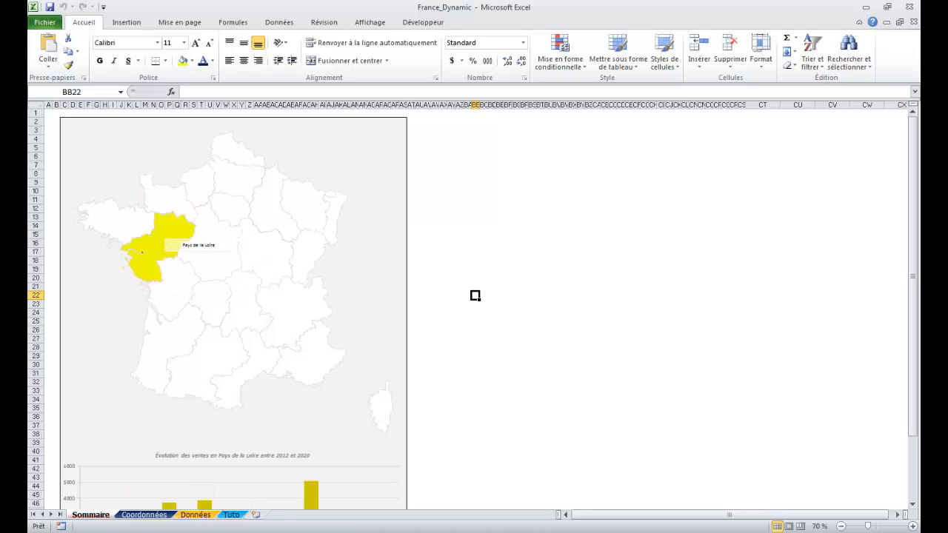
scroll(474, 296, "down", 3)
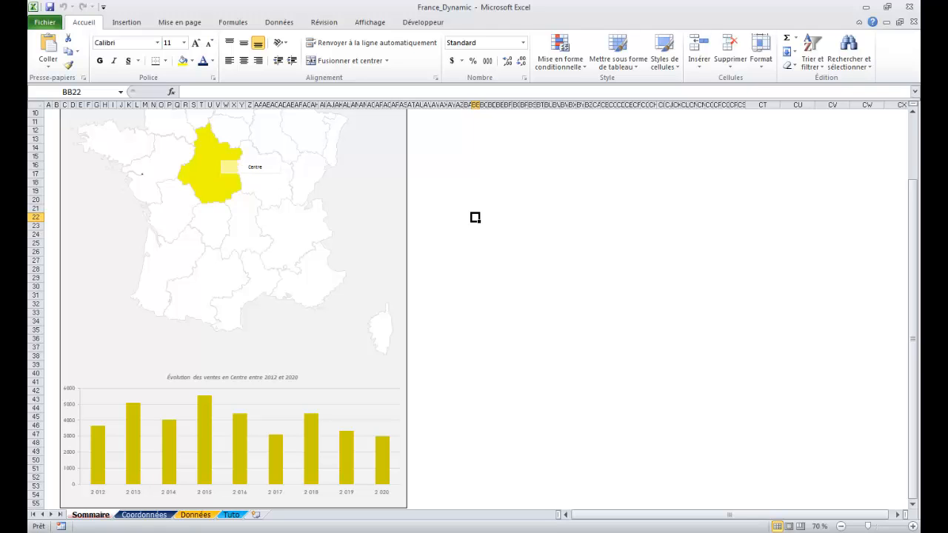
scroll(474, 297, "up", 2)
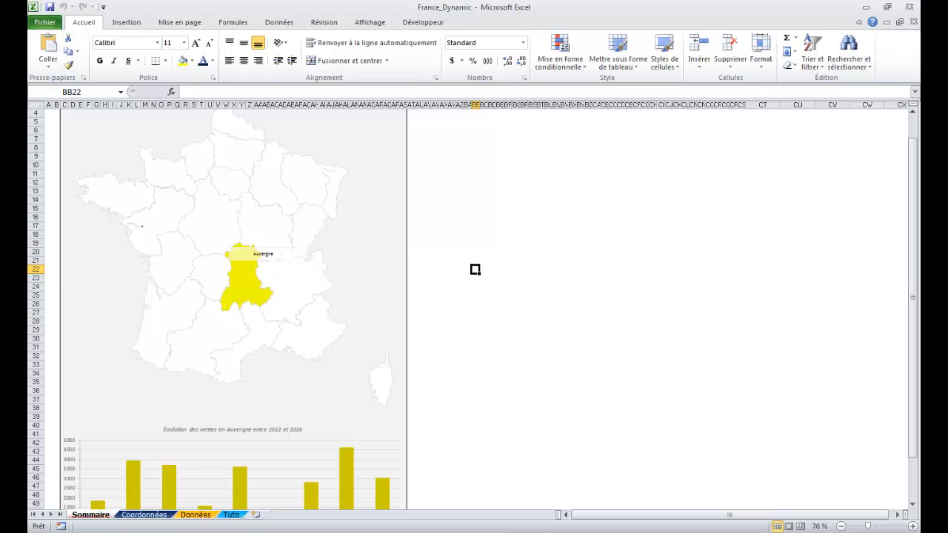
Open the Rollover techniques blog link from the Tuto sheet, read through the article, and return to Excel.
left_click(231, 515)
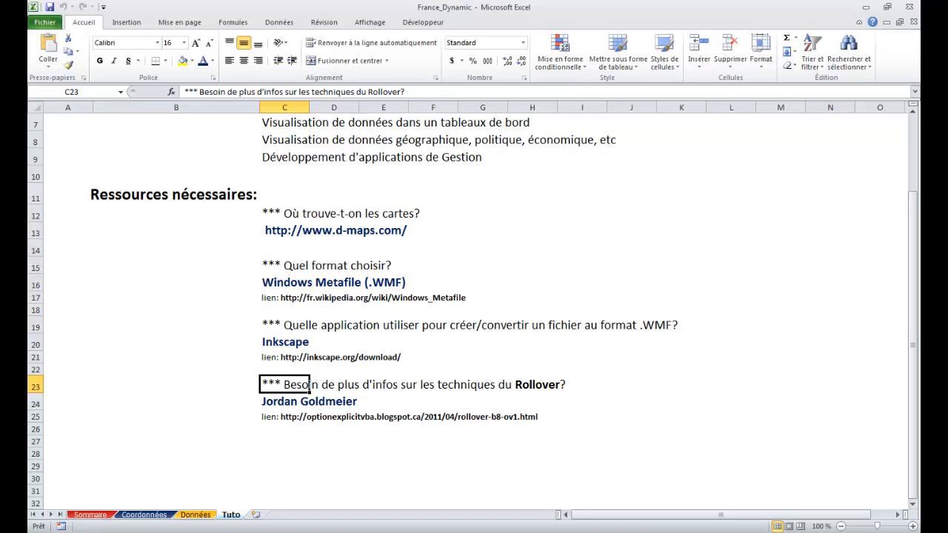
left_click(265, 401)
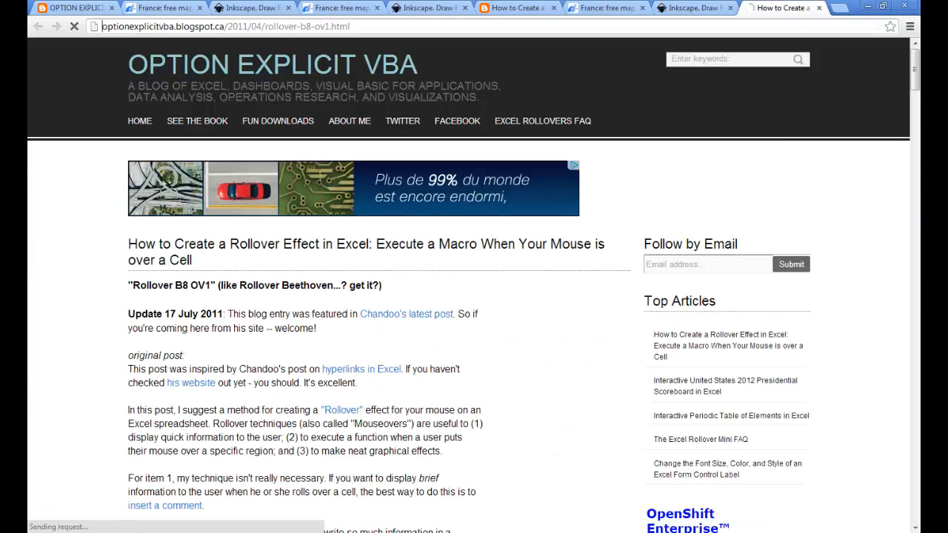
scroll(475, 296, "down", 2)
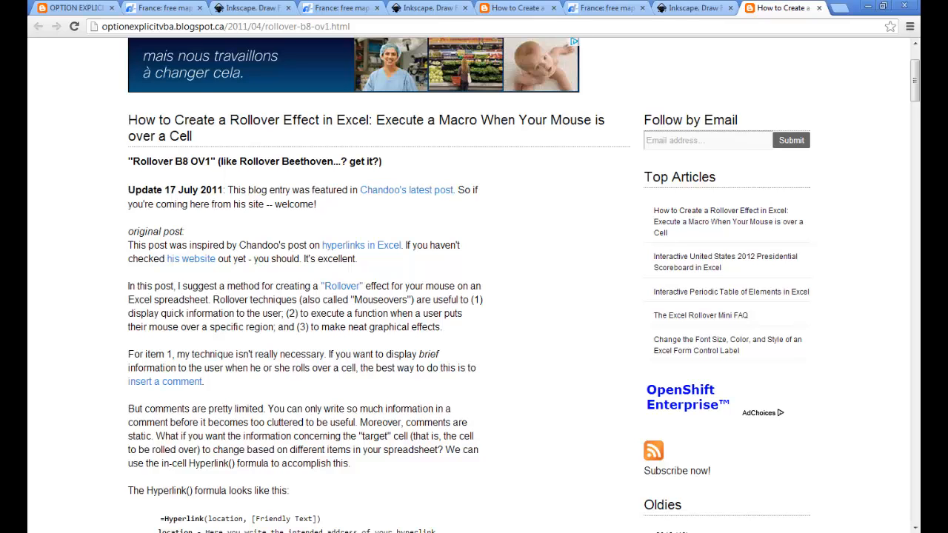
scroll(474, 296, "down", 3)
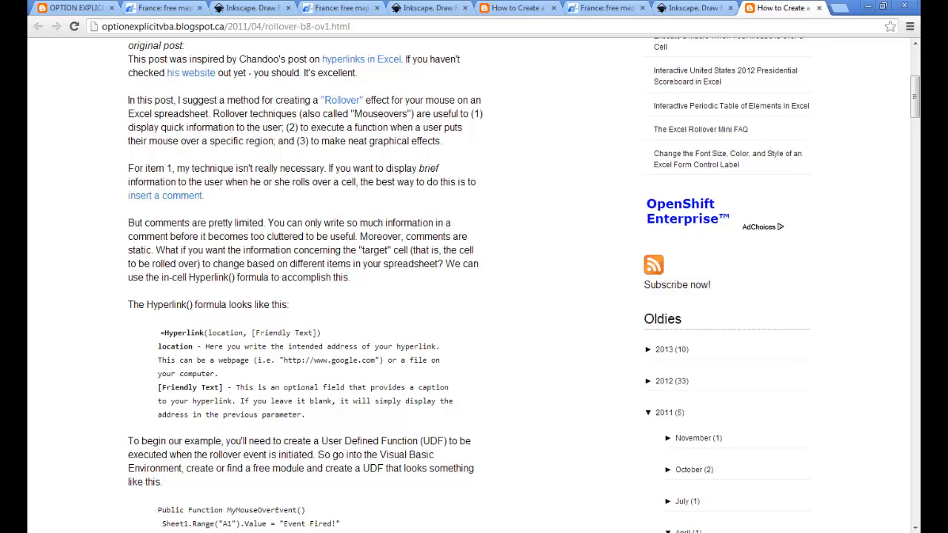
key("alt+Tab")
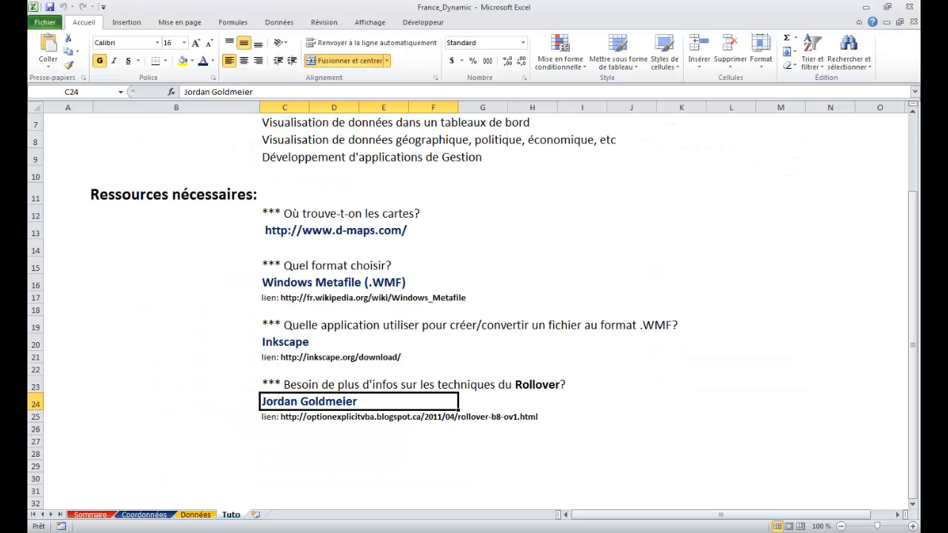
Add a new worksheet to the workbook and insert the picture france28 from the Downloads folder.
scroll(474, 304, "up", 2)
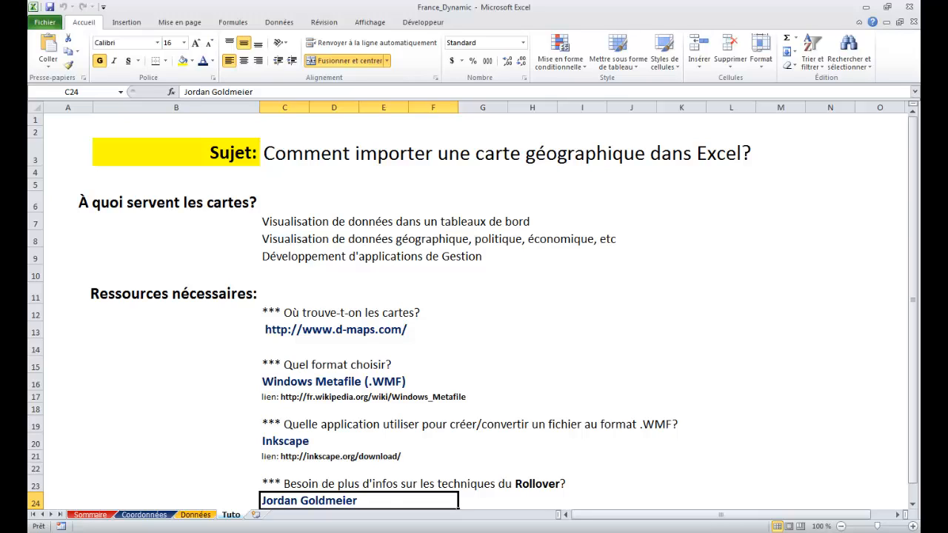
left_click(257, 515)
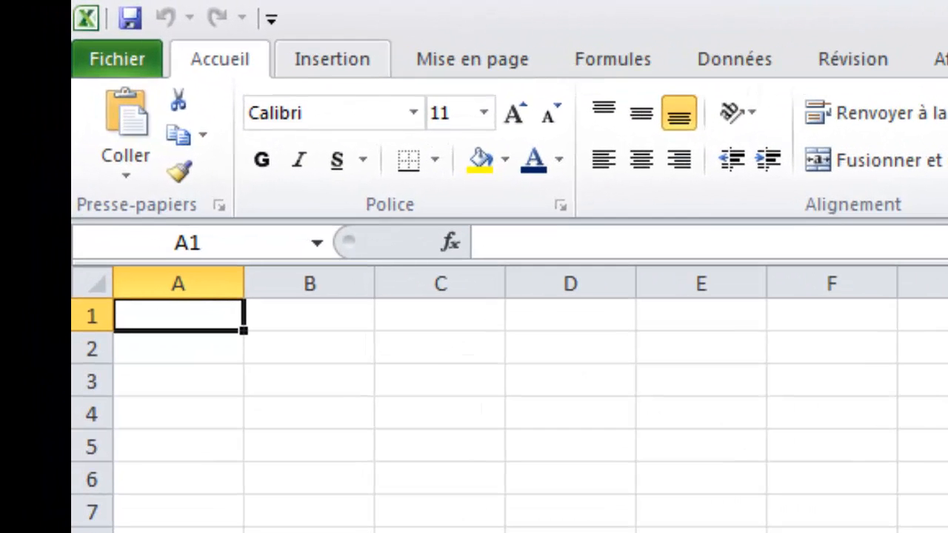
left_click(117, 22)
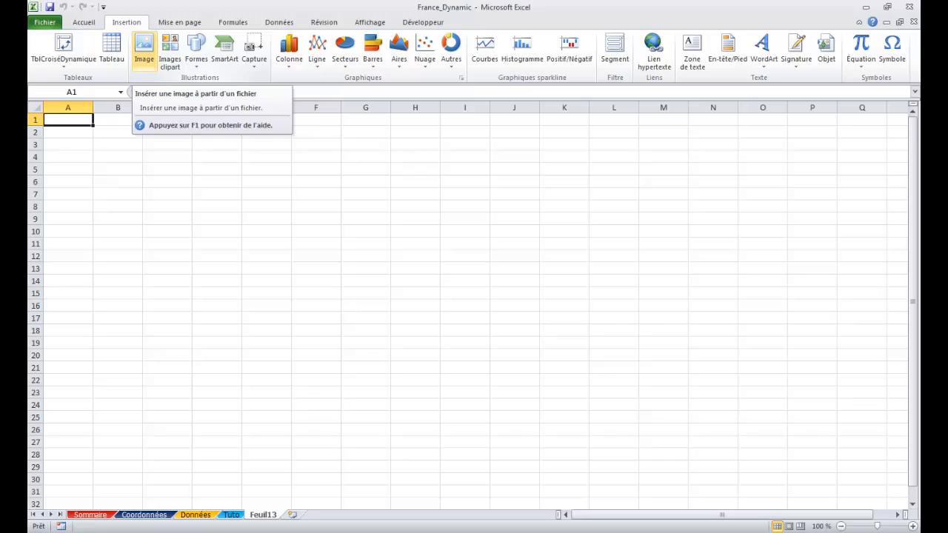
left_click(379, 126)
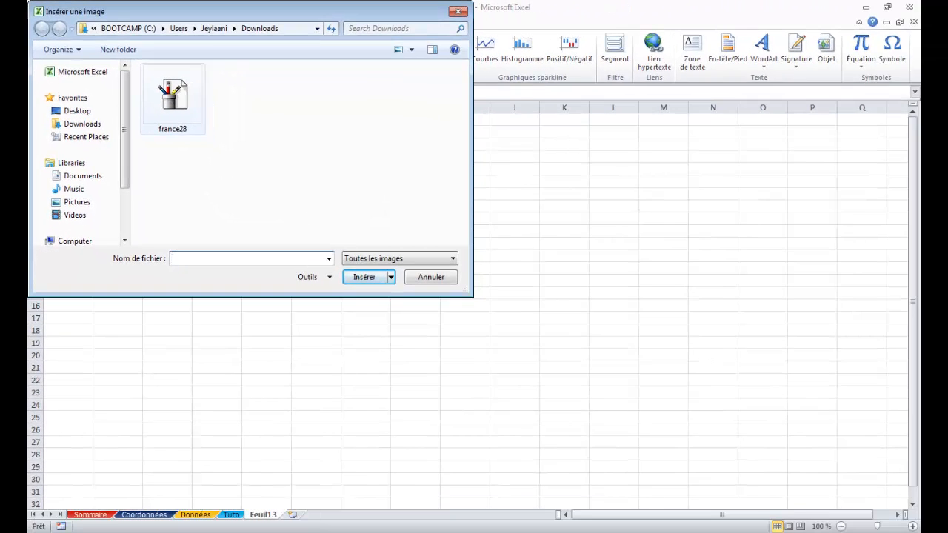
double_click(204, 115)
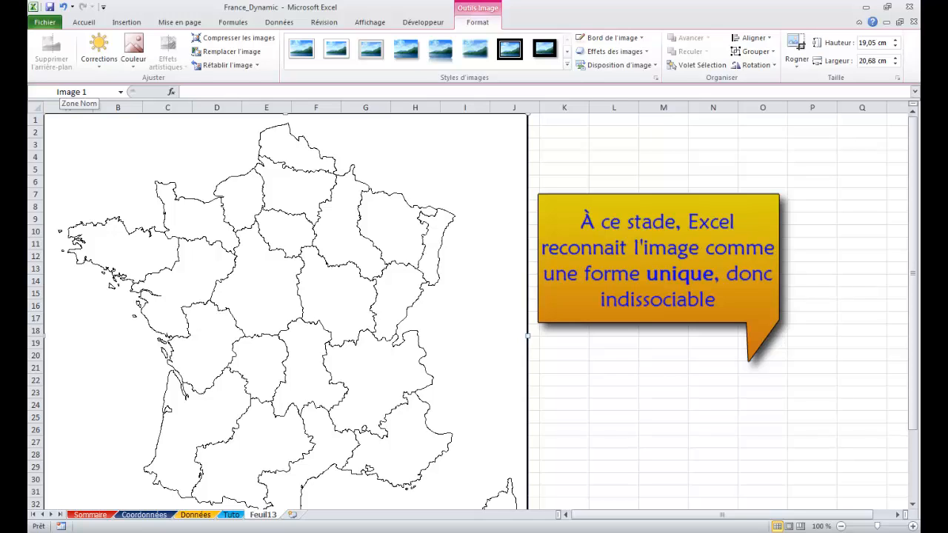
Select cells beside the map and the map itself to check whether Excel treats the picture as one object.
left_click_drag(569, 329, 585, 337)
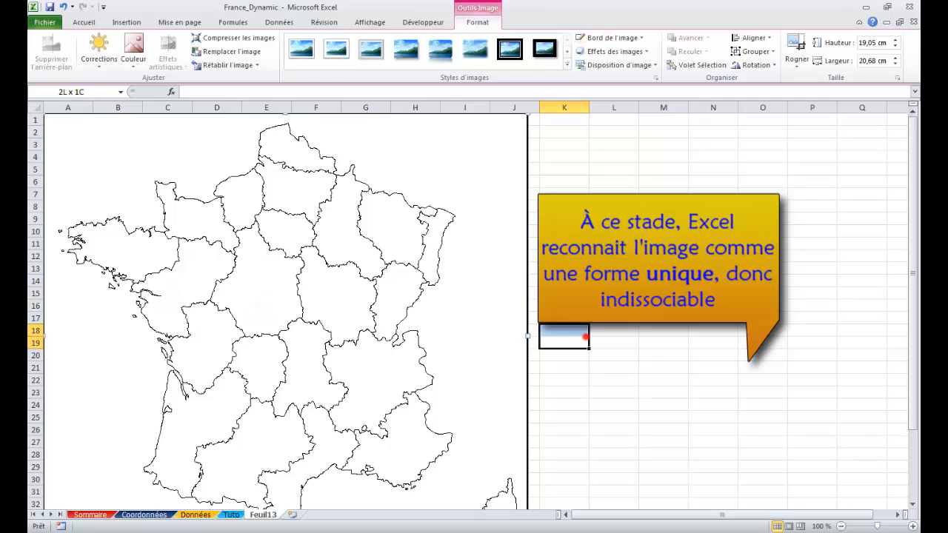
left_click(419, 301)
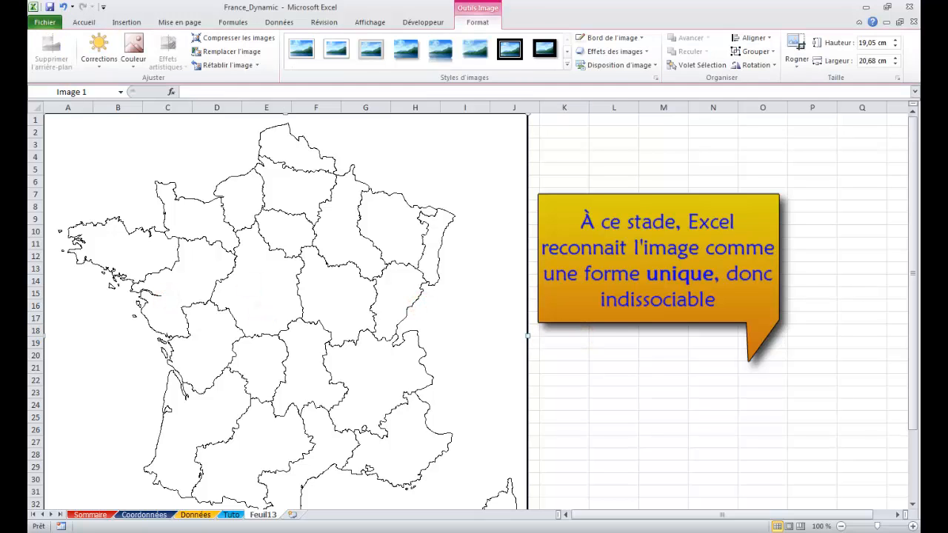
left_click(604, 355)
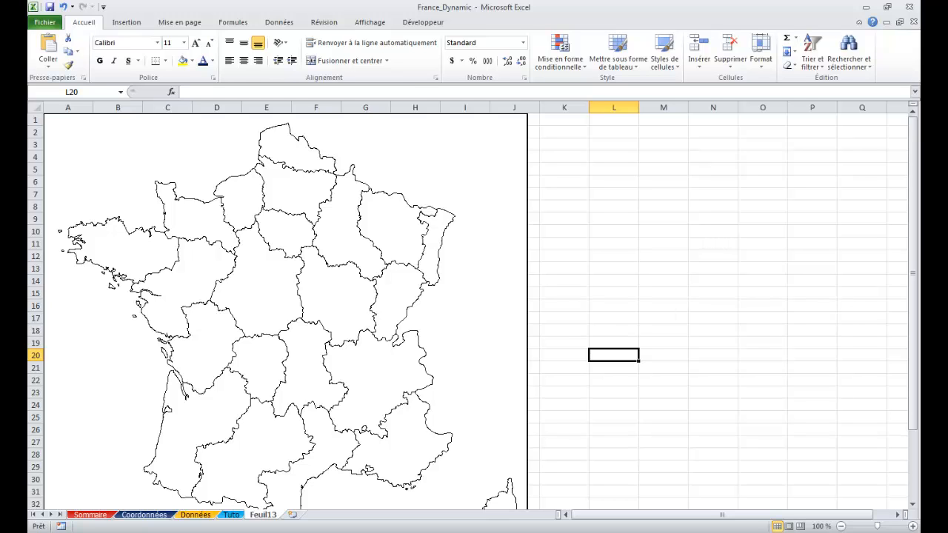
Set the map picture's object positioning to "Ne pas déplacer ou dimensionner avec les cellules".
left_click(462, 323)
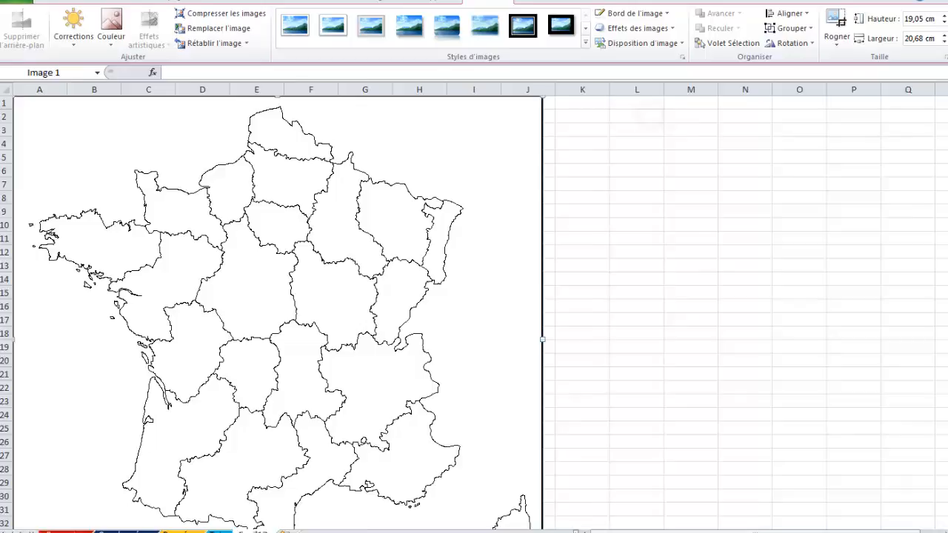
right_click(471, 234)
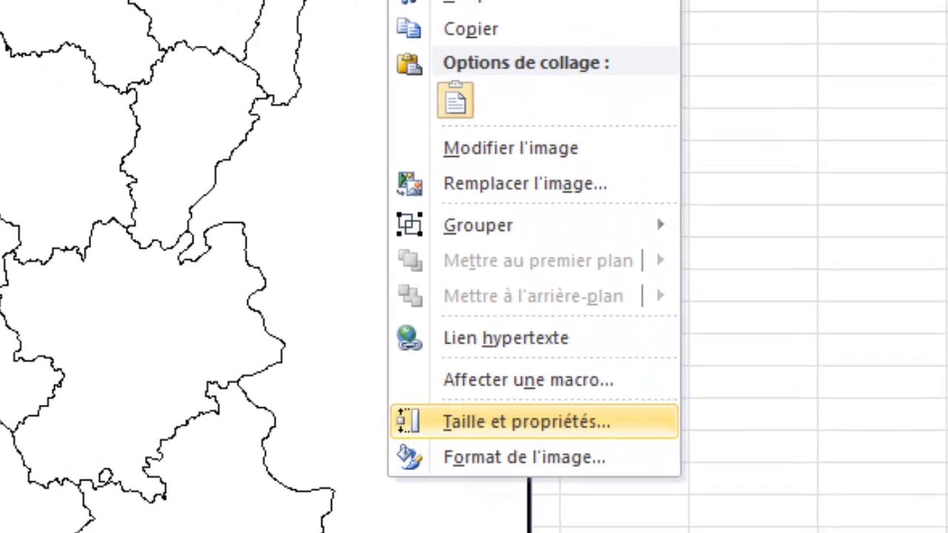
left_click(482, 421)
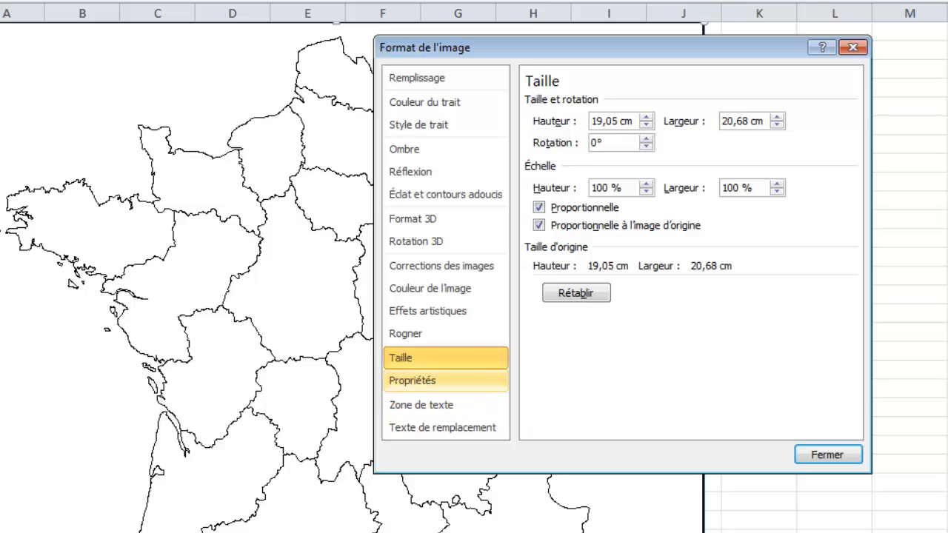
left_click(412, 380)
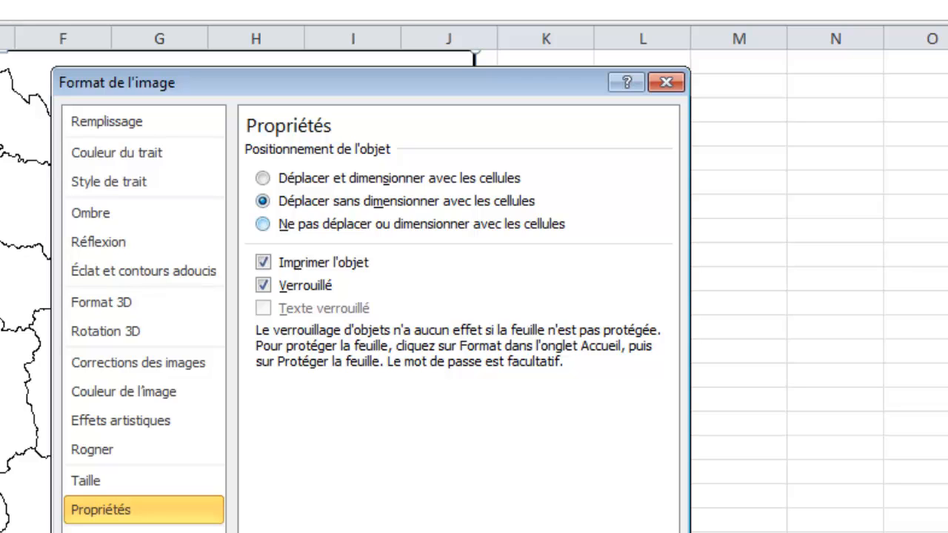
left_click(262, 224)
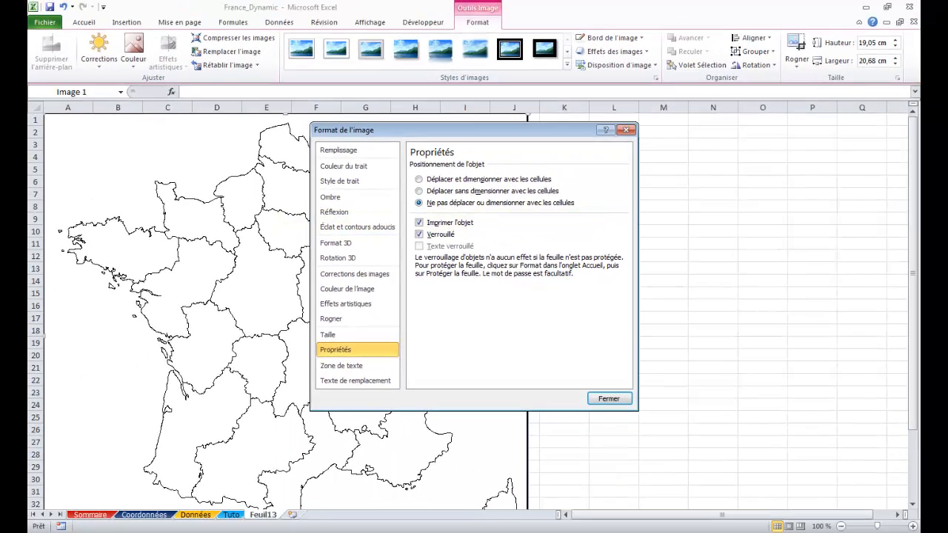
left_click(612, 398)
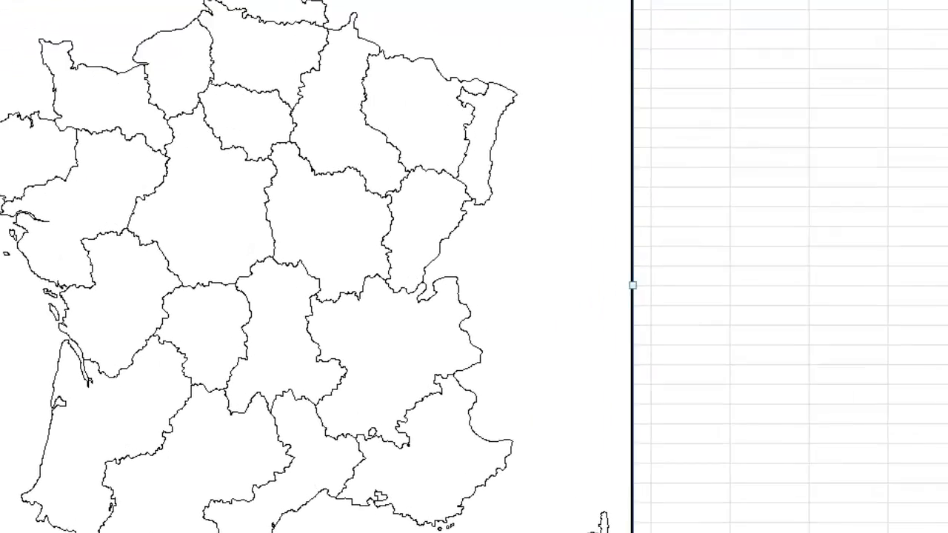
Ungroup the imported map picture and accept its conversion into a Microsoft Office drawing object.
right_click(453, 259)
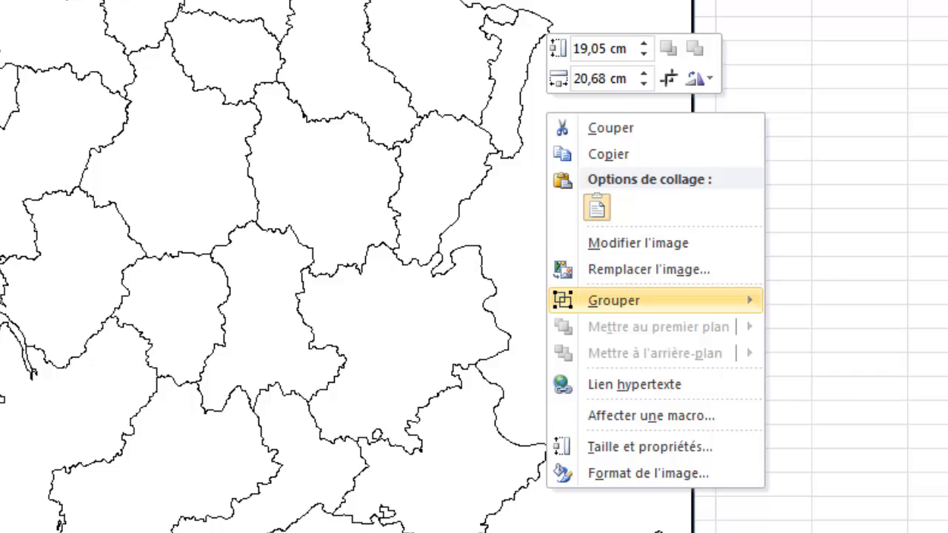
mouse_move(613, 300)
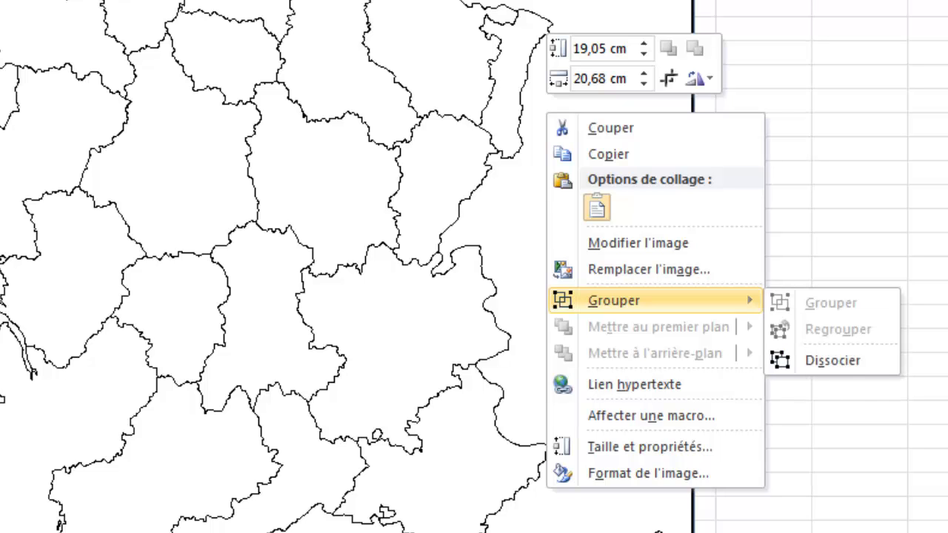
left_click(823, 361)
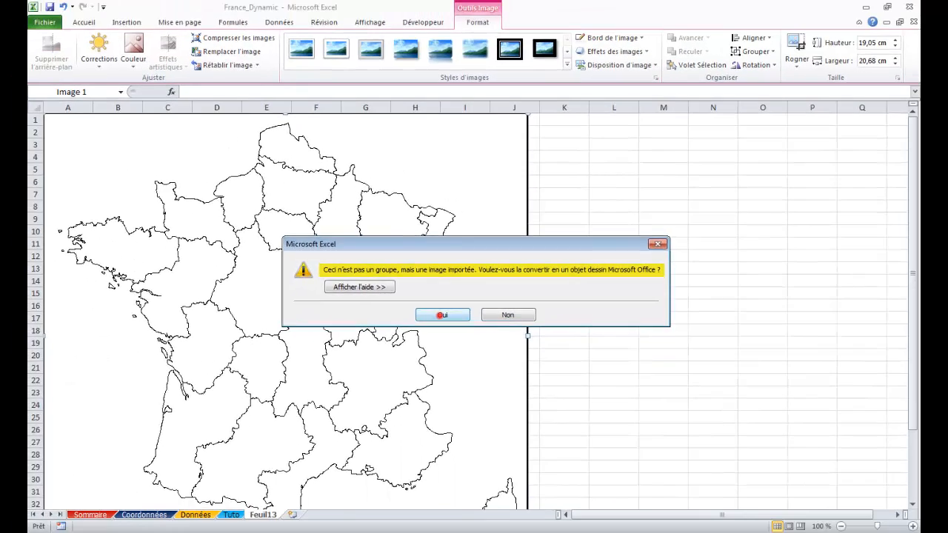
left_click(446, 354)
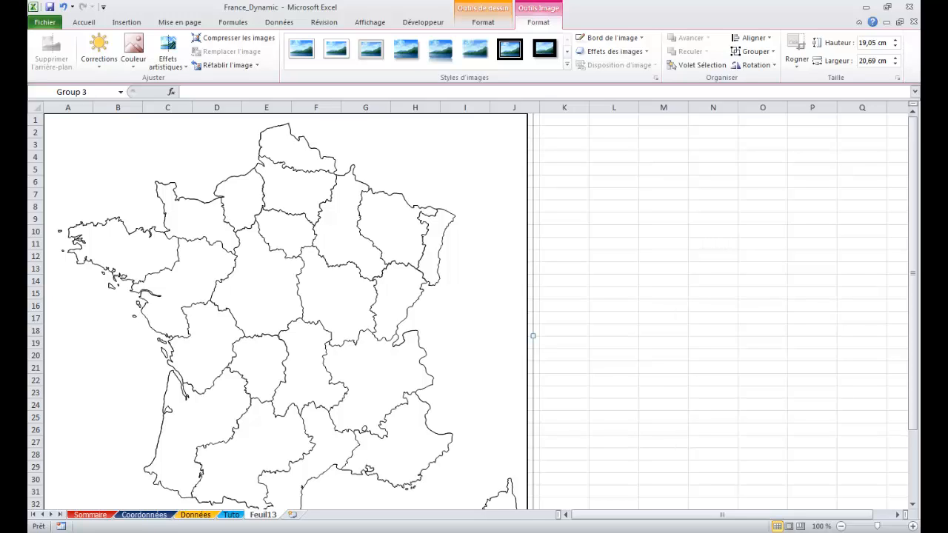
Select individual regions in the west of the map, ending with Brittany, to examine their separate shapes and names.
left_click(197, 220)
left_click(197, 220)
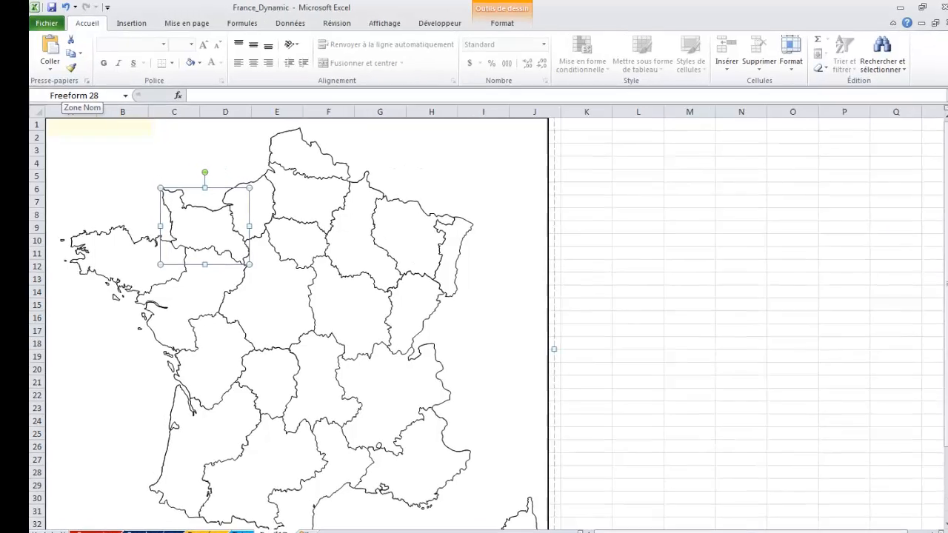
left_click(169, 346)
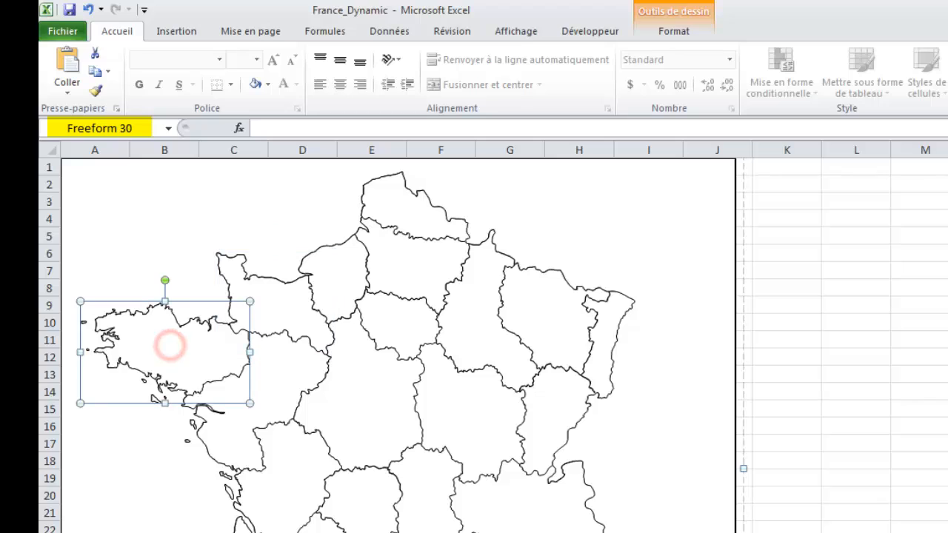
left_click(275, 381)
left_click(252, 453)
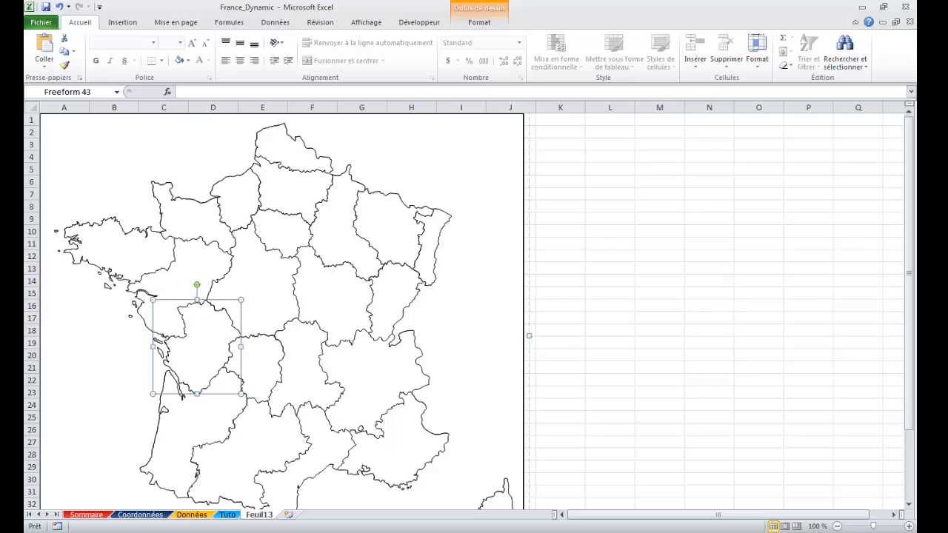
left_click(99, 255)
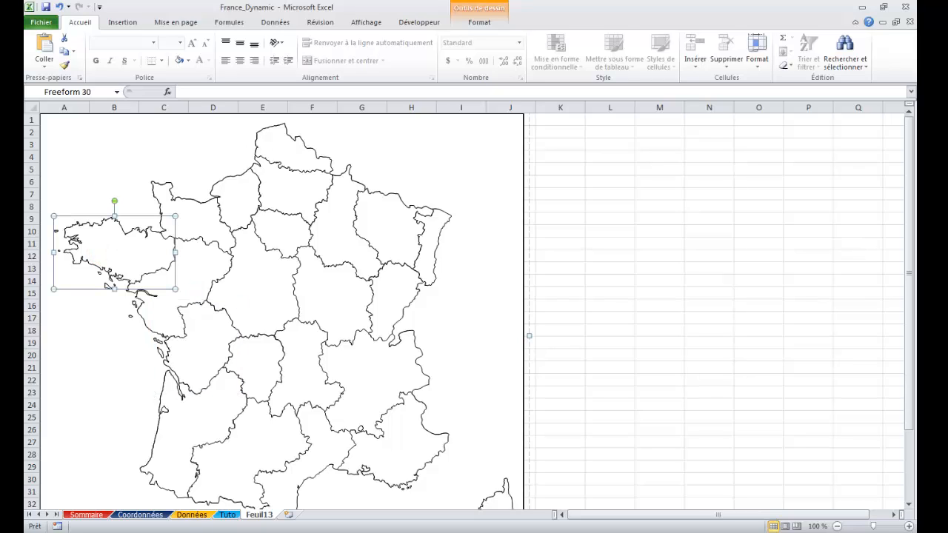
left_click(101, 253)
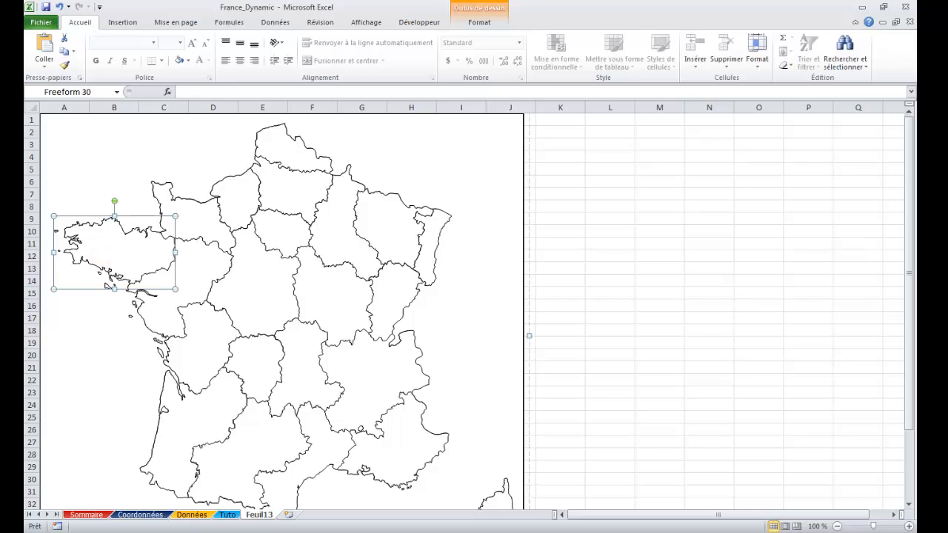